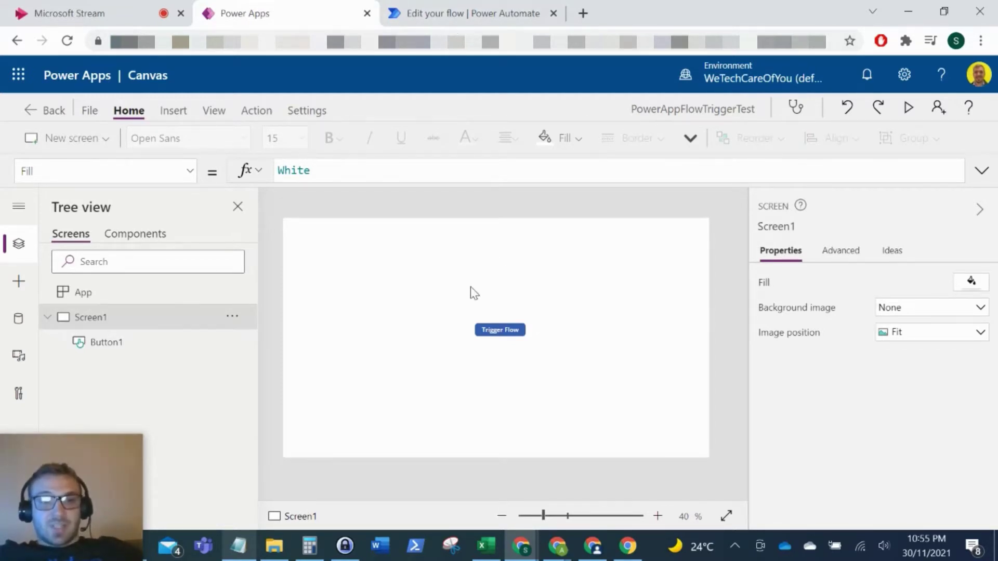
Step: Switch to the flow in Power Automate and clear the Subject of the Send an email (V2) action
left_click(448, 21)
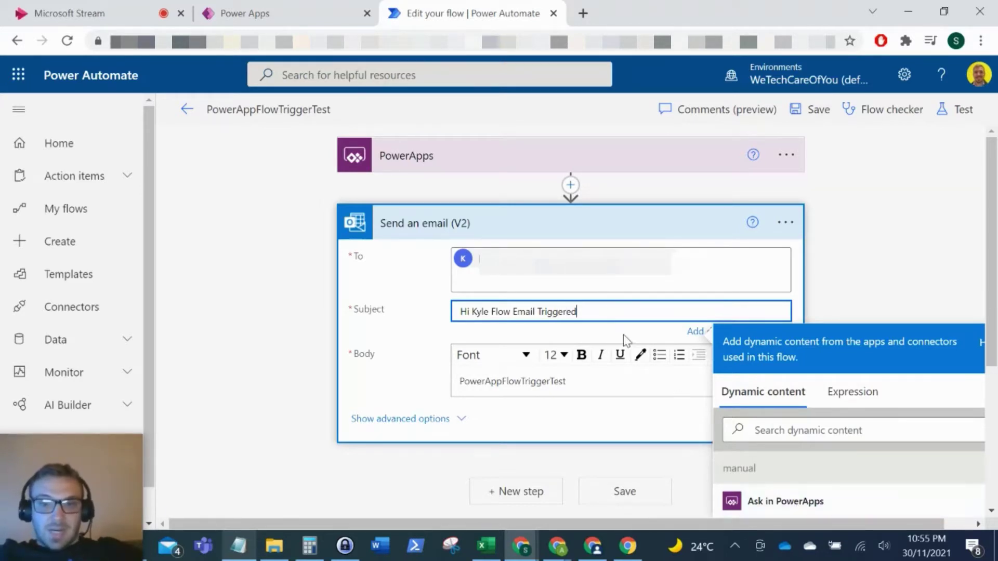
left_click_drag(606, 312, 463, 308)
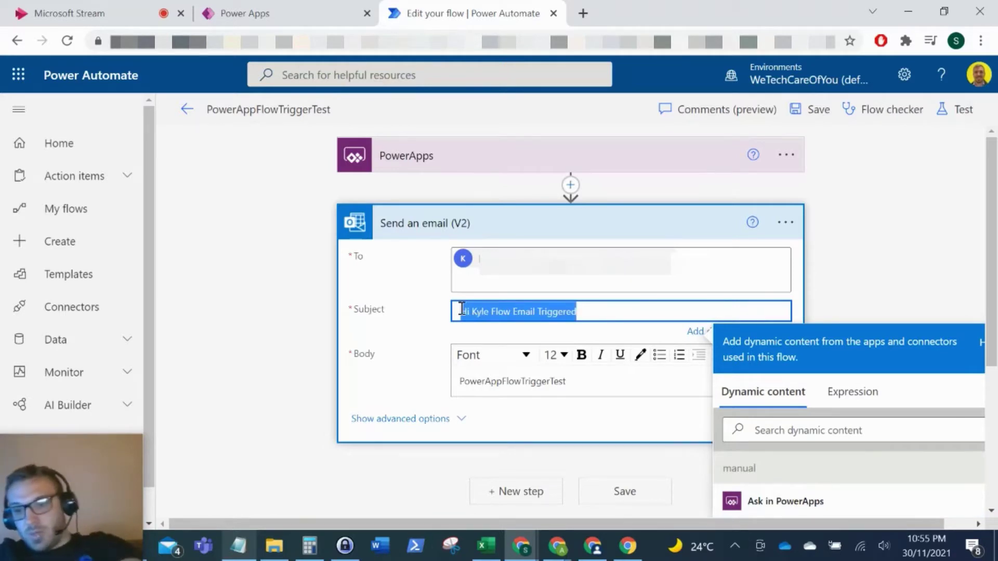
key("BackSpace")
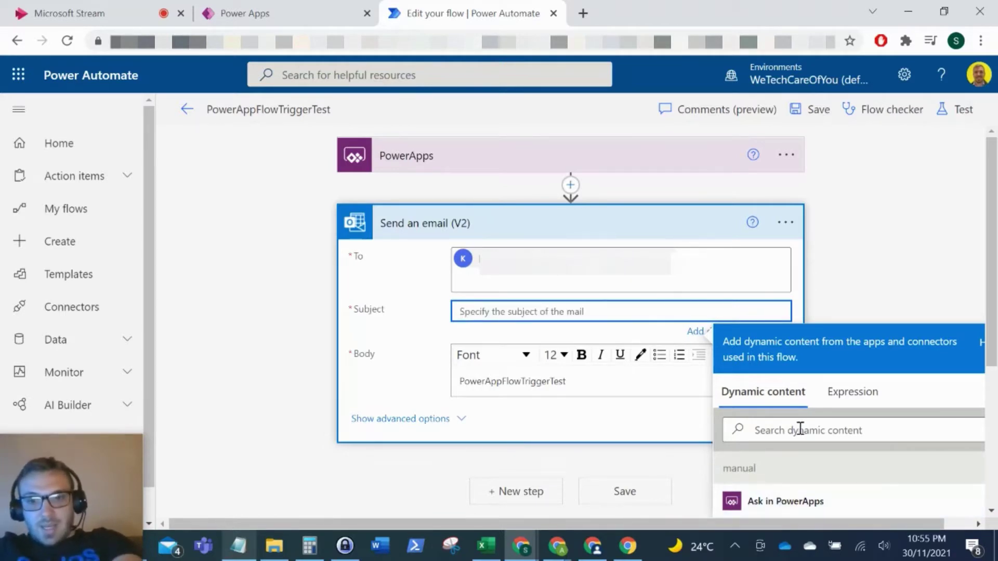
Step: Fill the email's Subject with the Ask in PowerApps dynamic content and save the flow
left_click(554, 383)
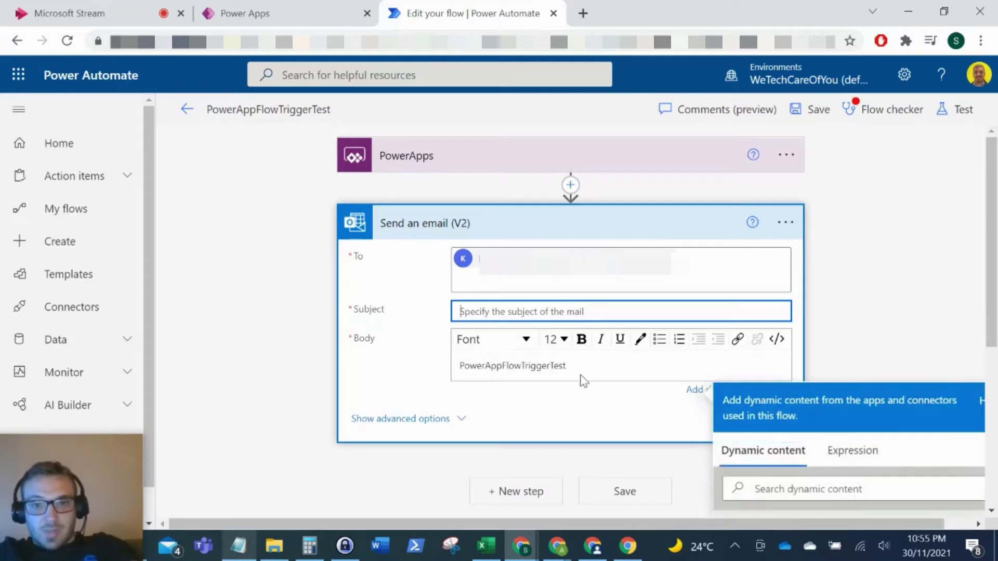
left_click(595, 365)
scroll(915, 311, "down", 1)
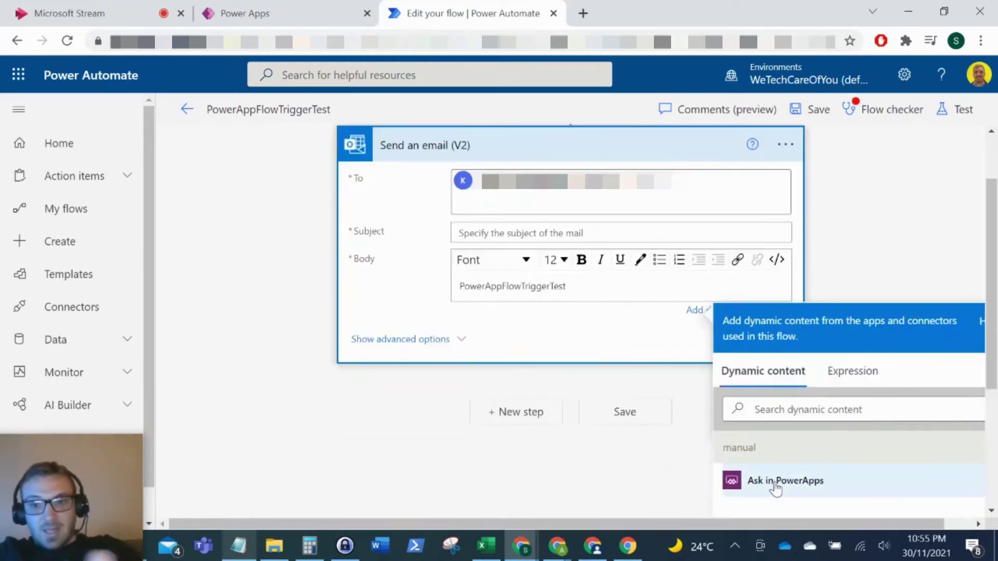
left_click(572, 234)
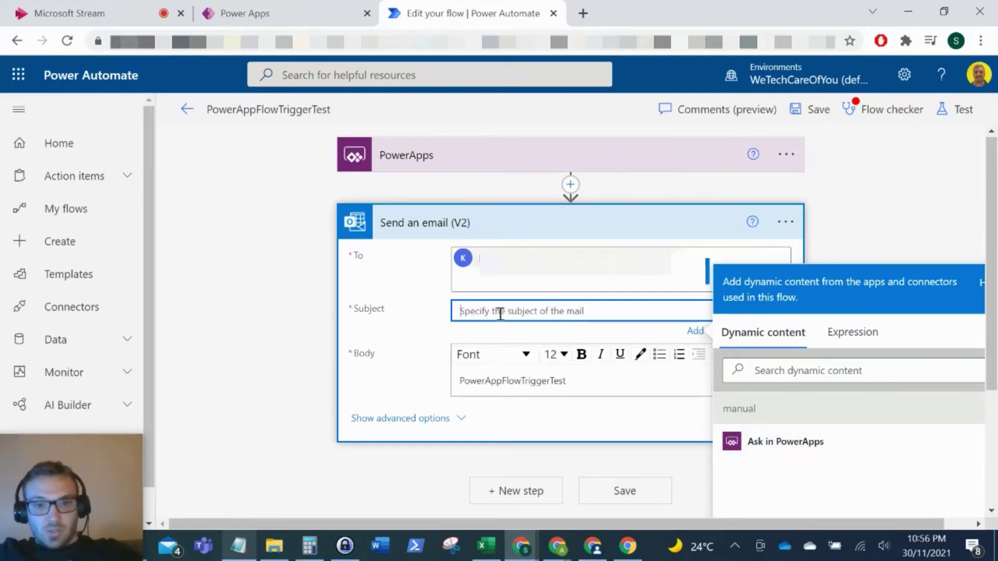
left_click(797, 451)
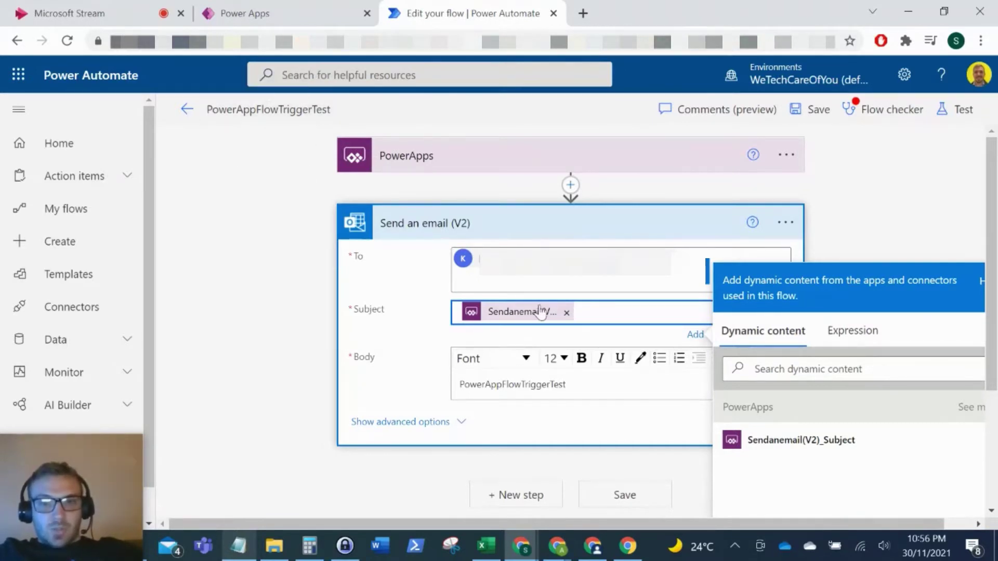
left_click(794, 110)
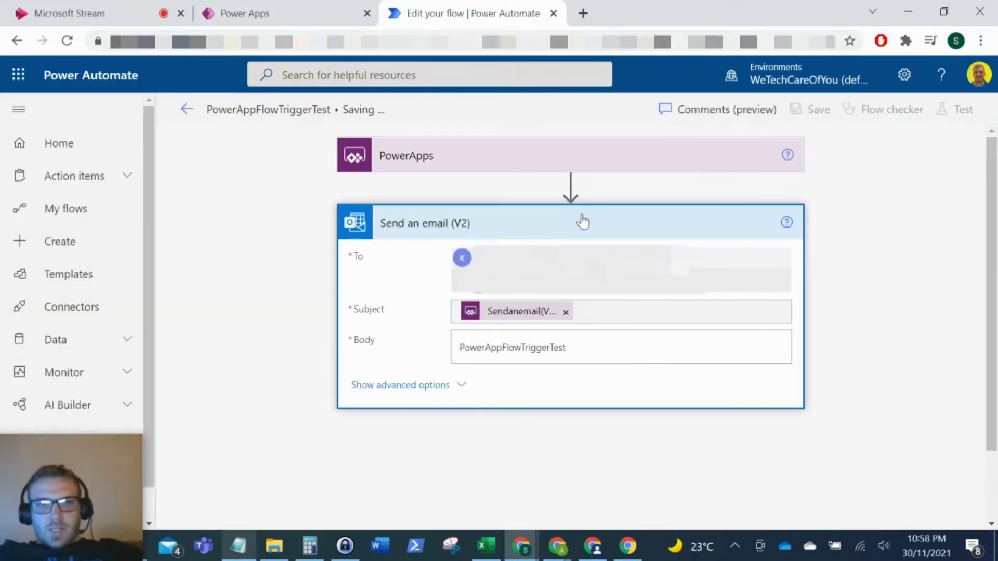
Step: Return to Power Apps, preview the app briefly, and examine the error on Screen1's OnVisible formula
left_click(274, 8)
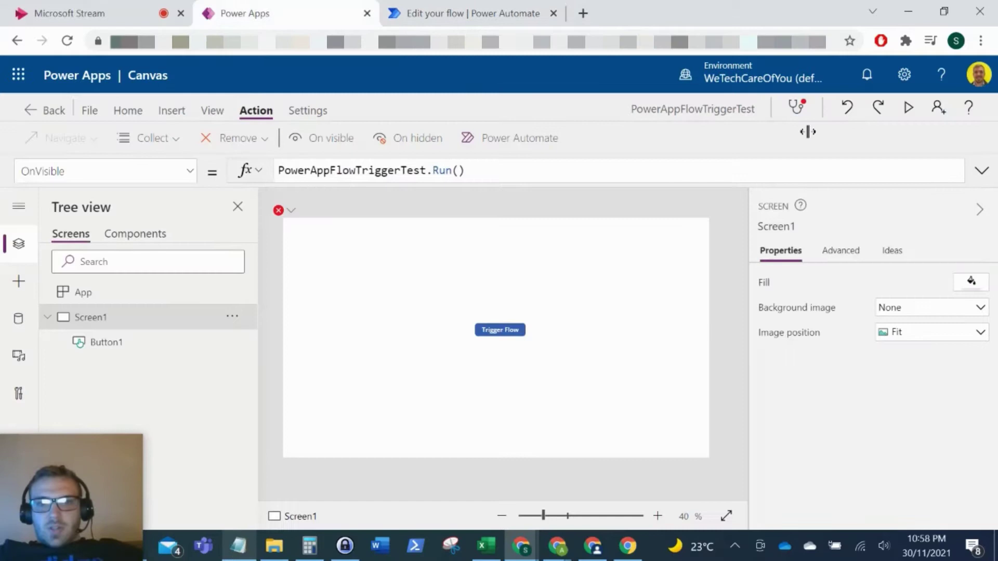
left_click(908, 108)
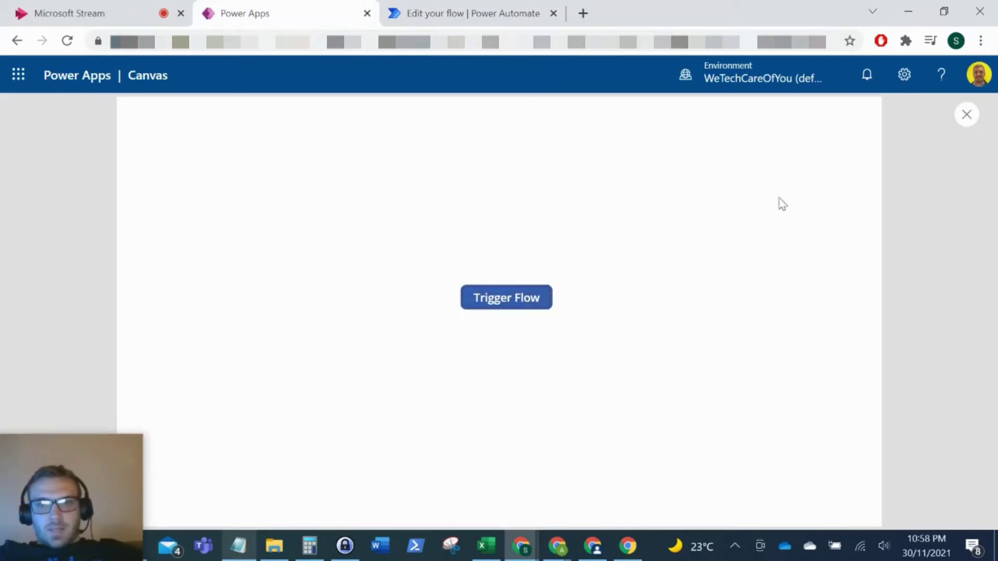
left_click(963, 116)
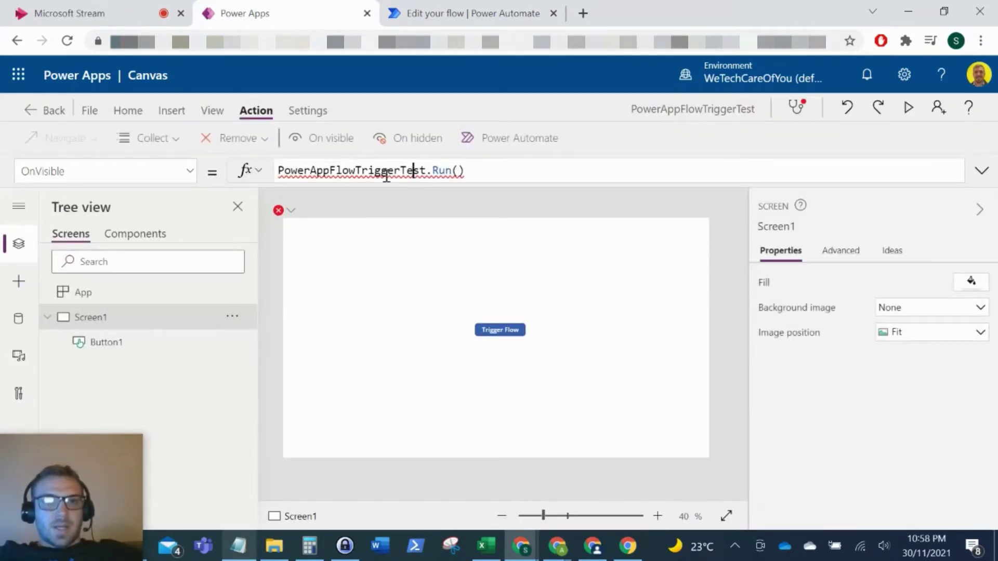
left_click(343, 171)
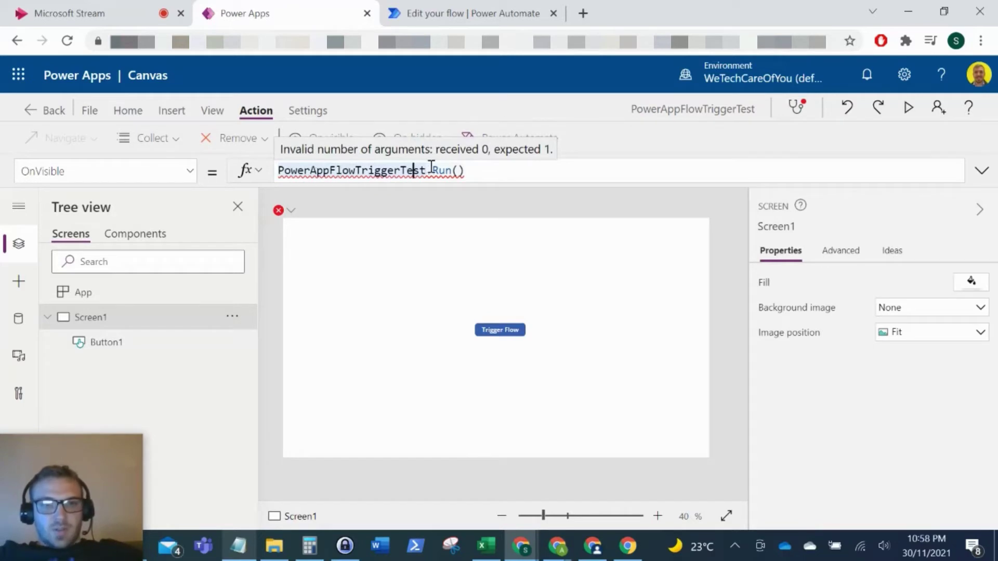
left_click(406, 174)
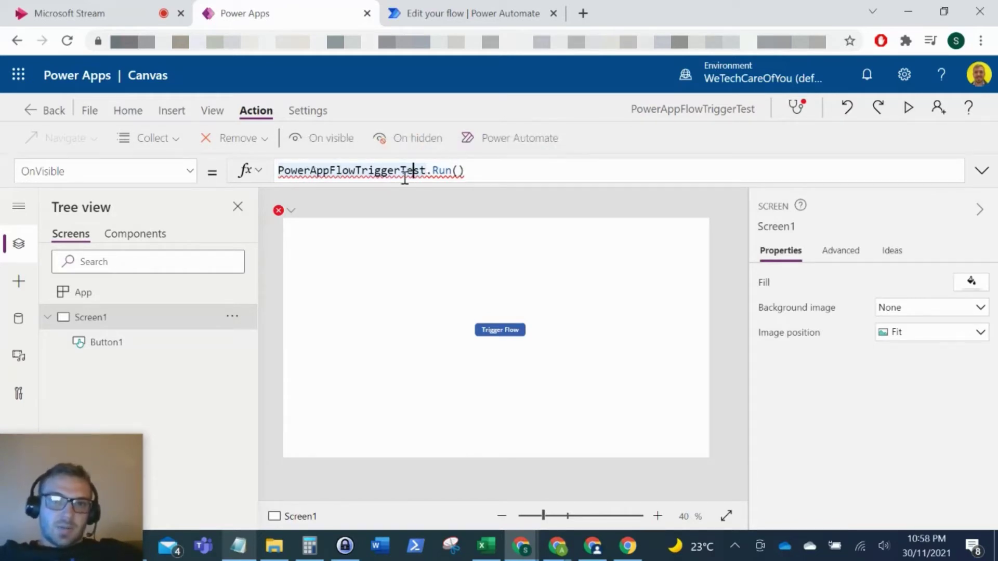
mouse_move(408, 170)
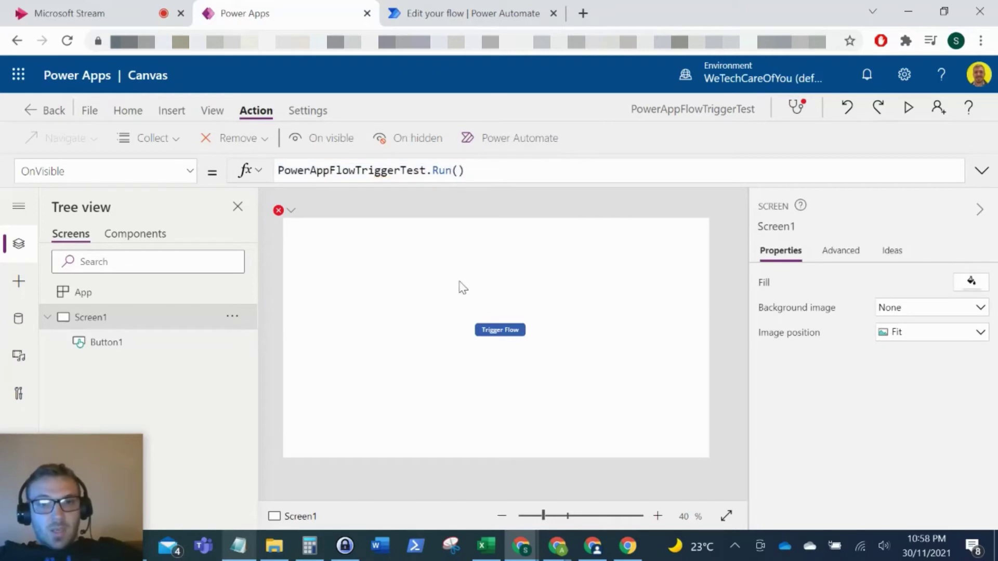
Step: Insert a text input on Screen1 and place it just above the Trigger Flow button
left_click(177, 111)
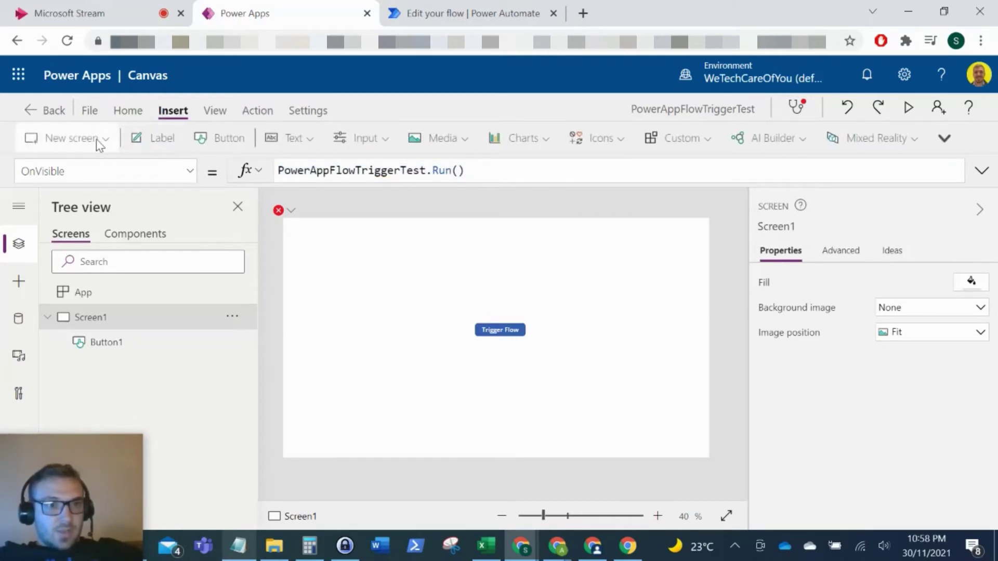
left_click(271, 140)
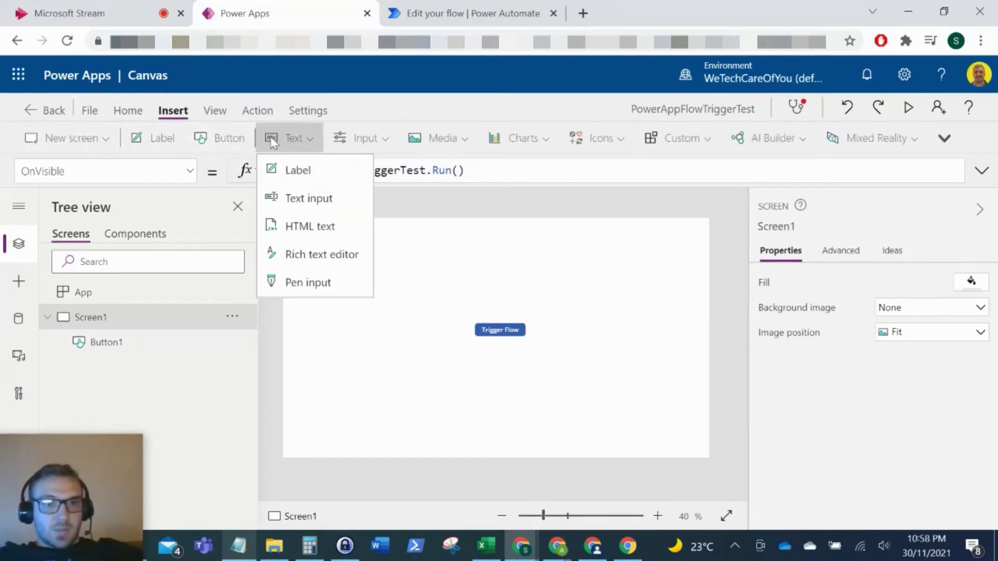
left_click(300, 194)
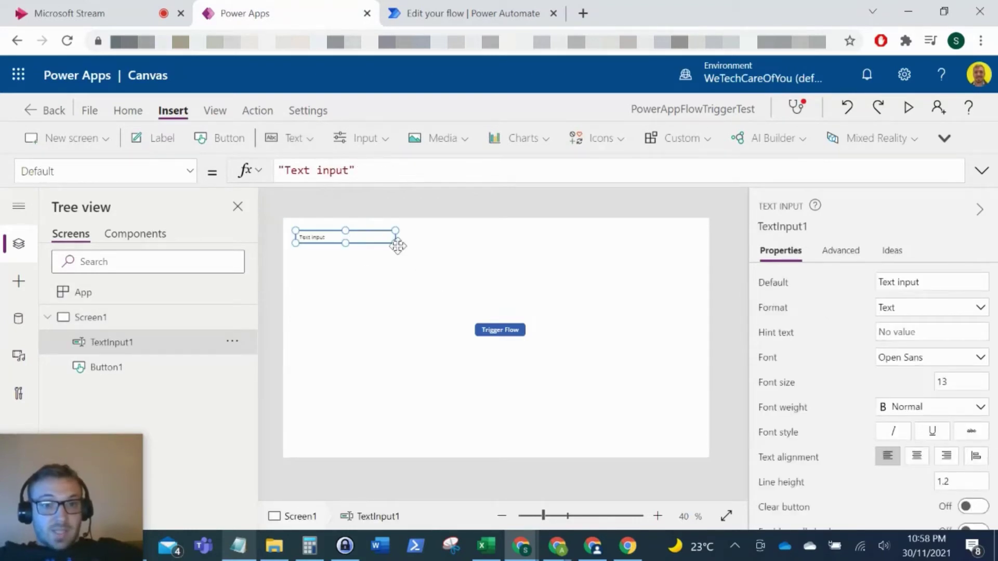
left_click_drag(358, 238, 518, 289)
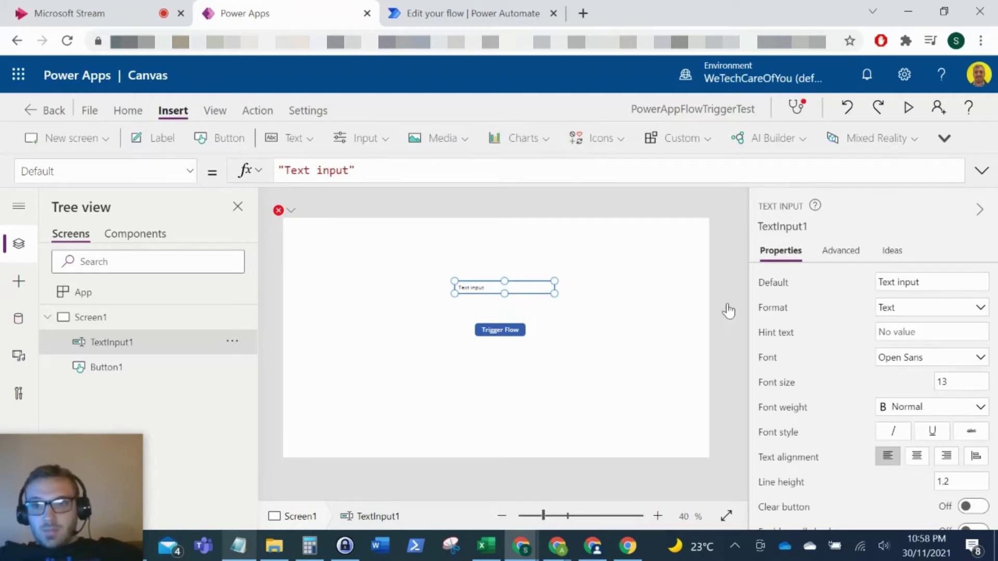
Step: Set the text input's default text to the recipient's first name followed by "likes pizza"
left_click_drag(932, 282, 876, 288)
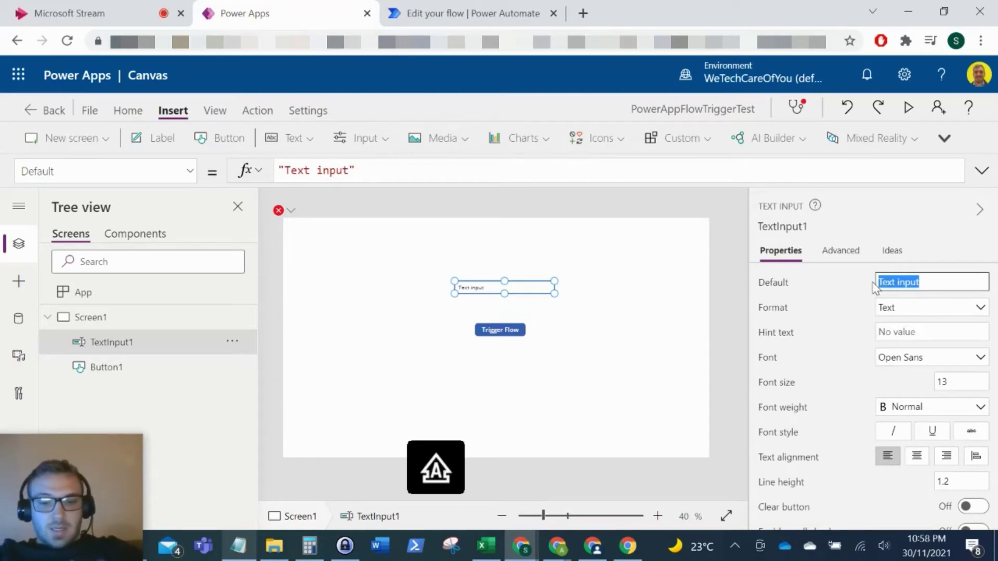
type("Kyle likes pizza")
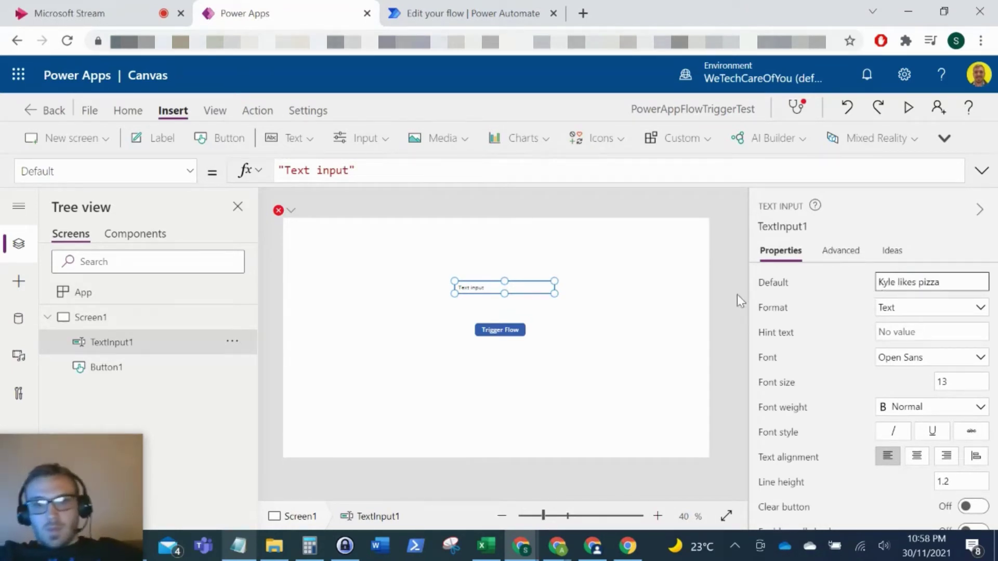
left_click(613, 299)
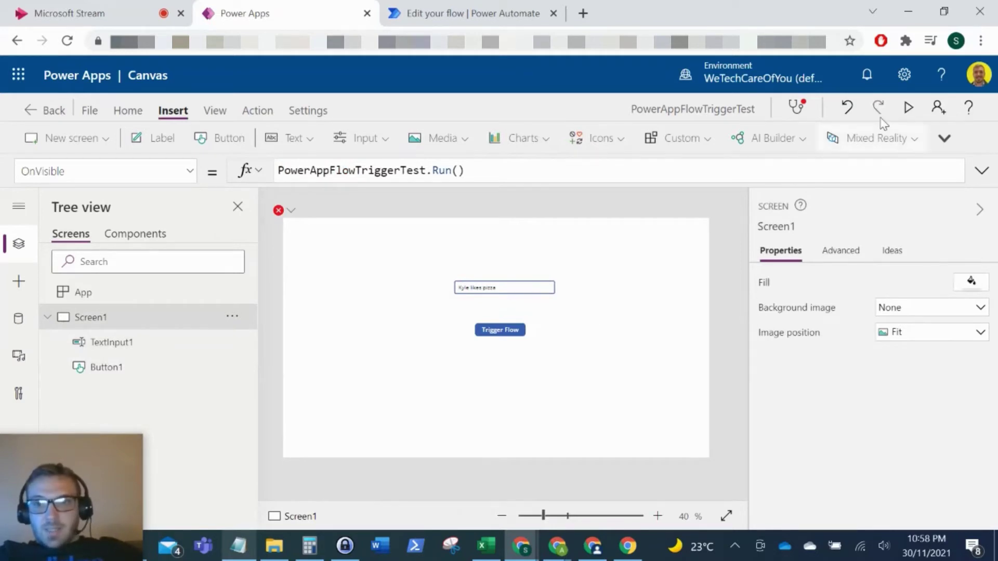
Step: Preview the app to check the text input above the Trigger Flow button, and close the preview
left_click(909, 107)
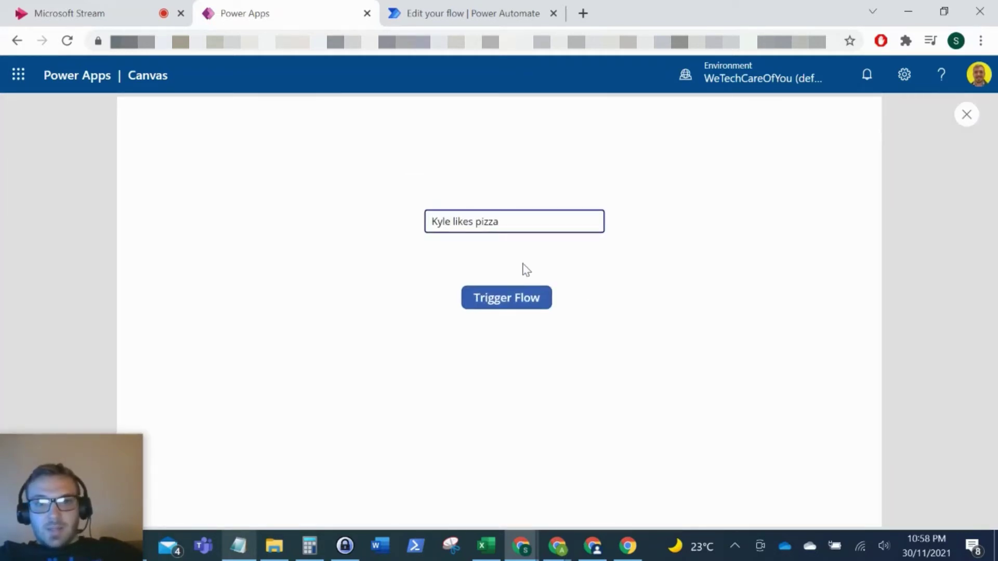
left_click(538, 222)
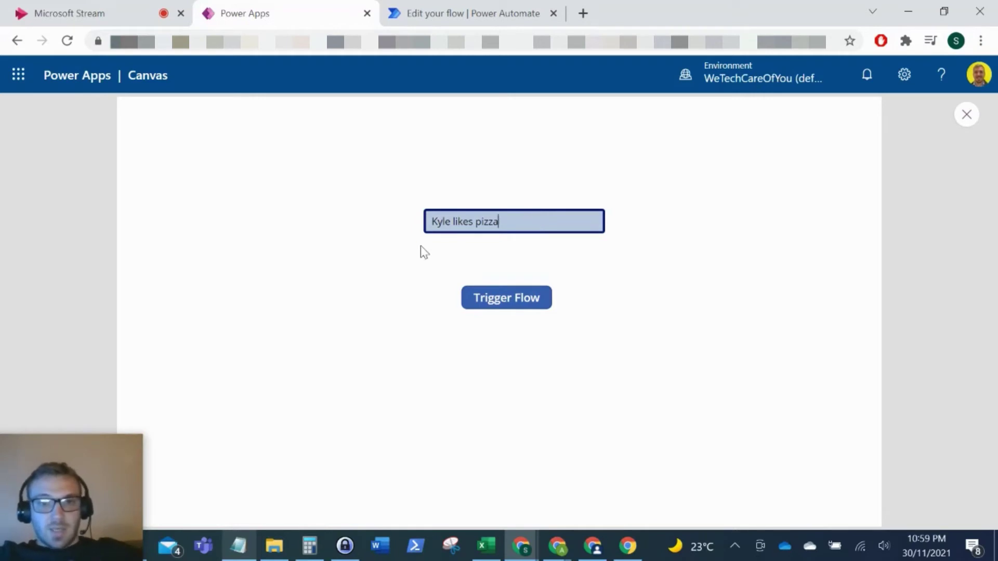
left_click(966, 114)
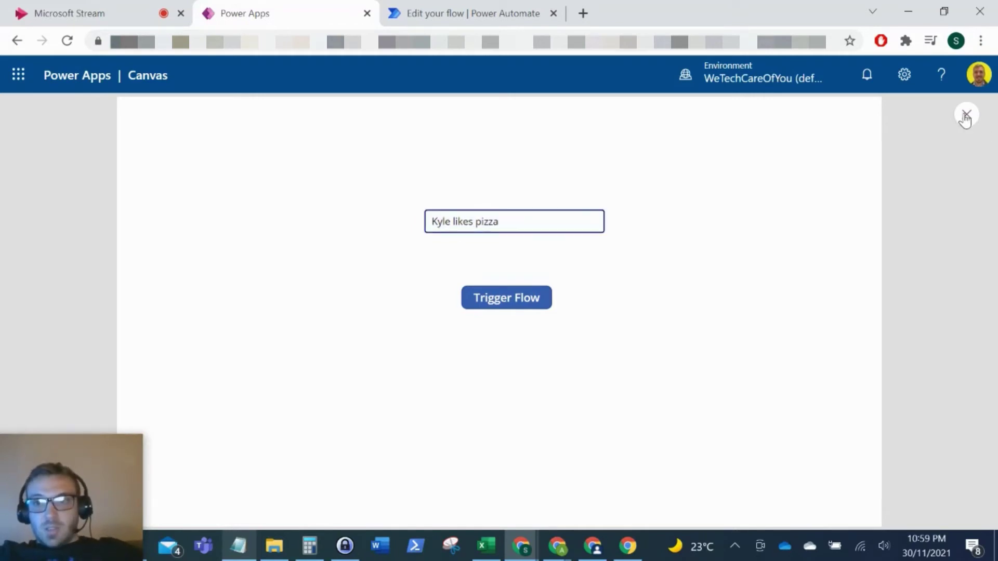
Step: Attach the PowerAppFlowTriggerTest flow to the Trigger Flow button's OnSelect with the formula PowerAppFlowTriggerTest.Run()
left_click(512, 328)
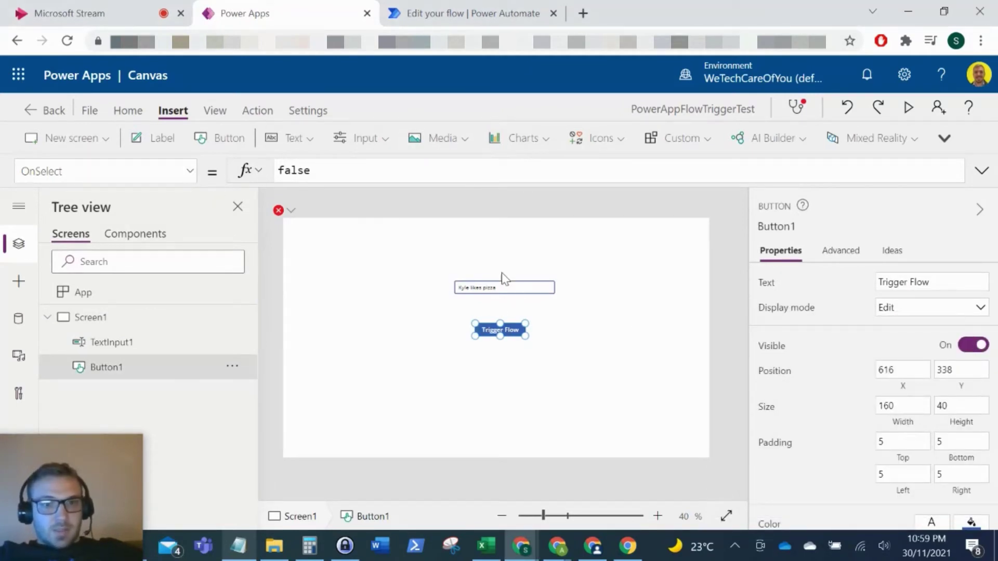
left_click(365, 172)
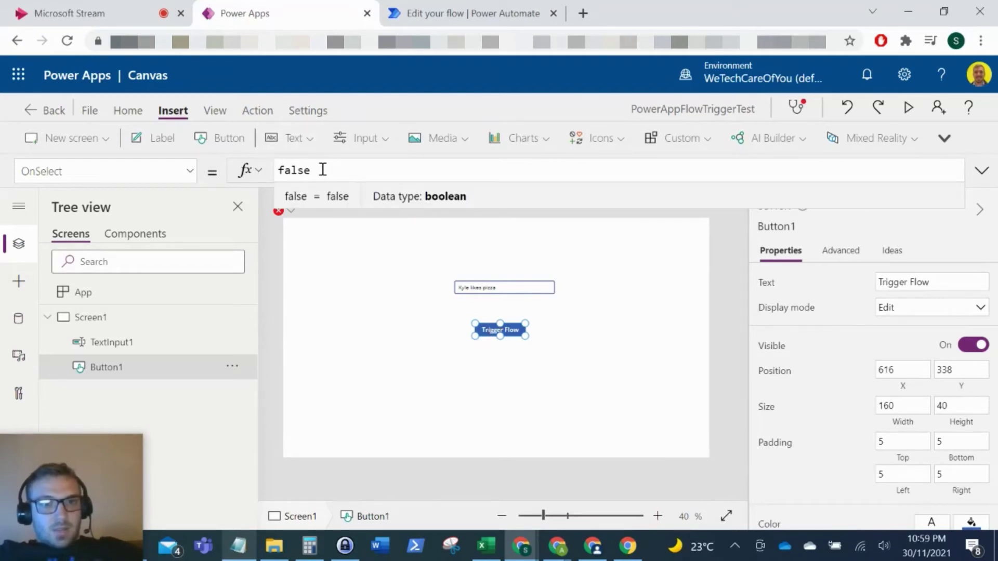
left_click(257, 110)
left_click(398, 139)
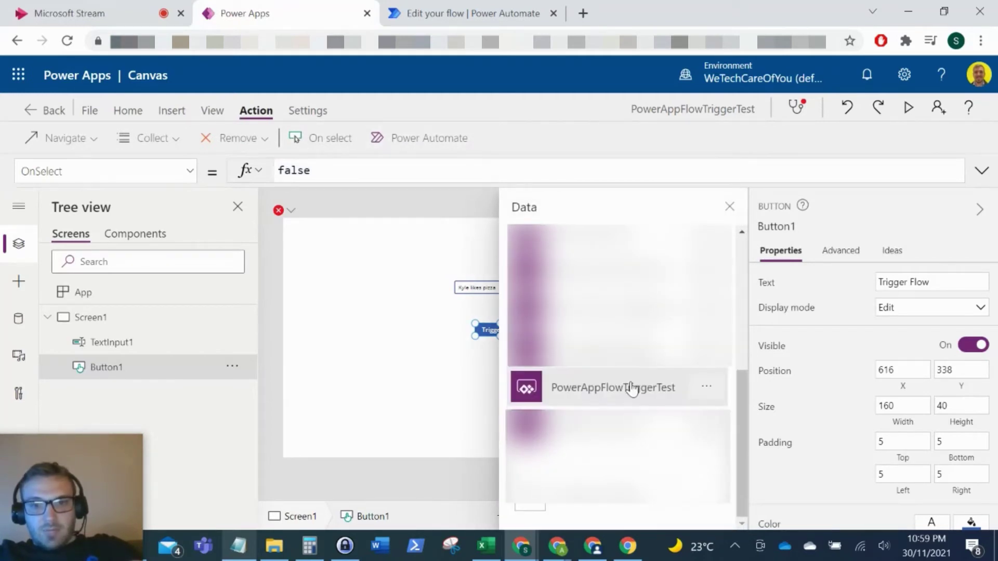
left_click(632, 388)
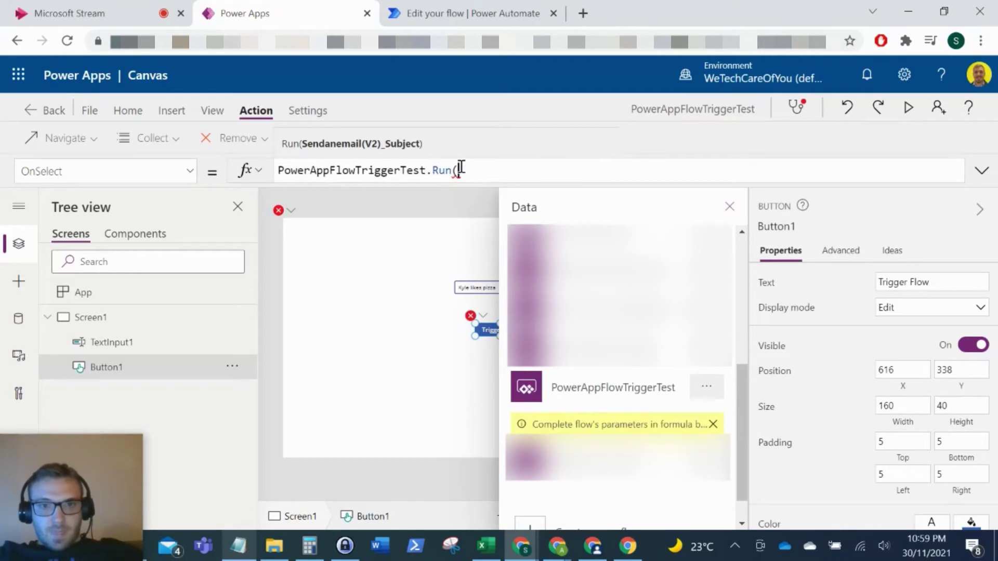
type(")")
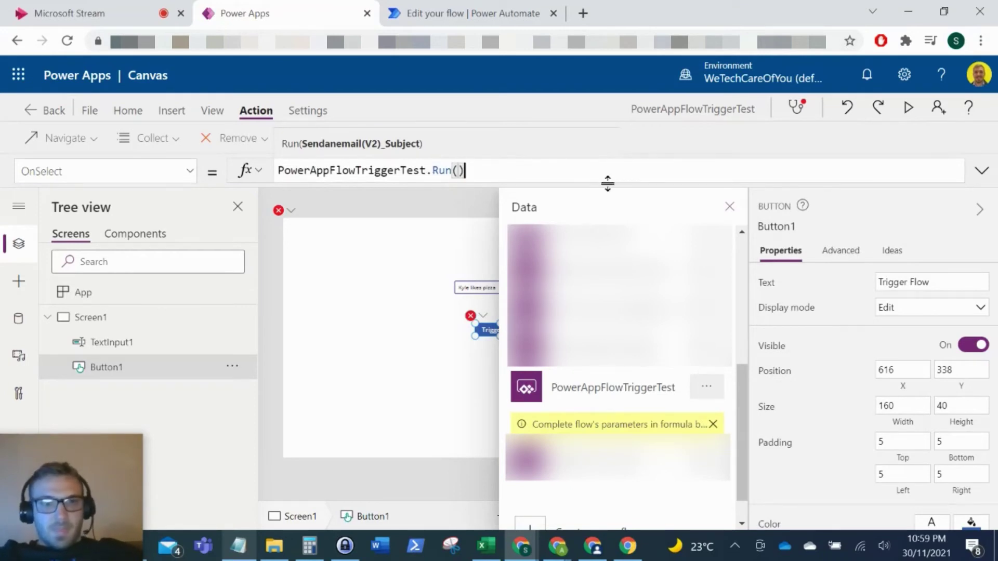
left_click(442, 361)
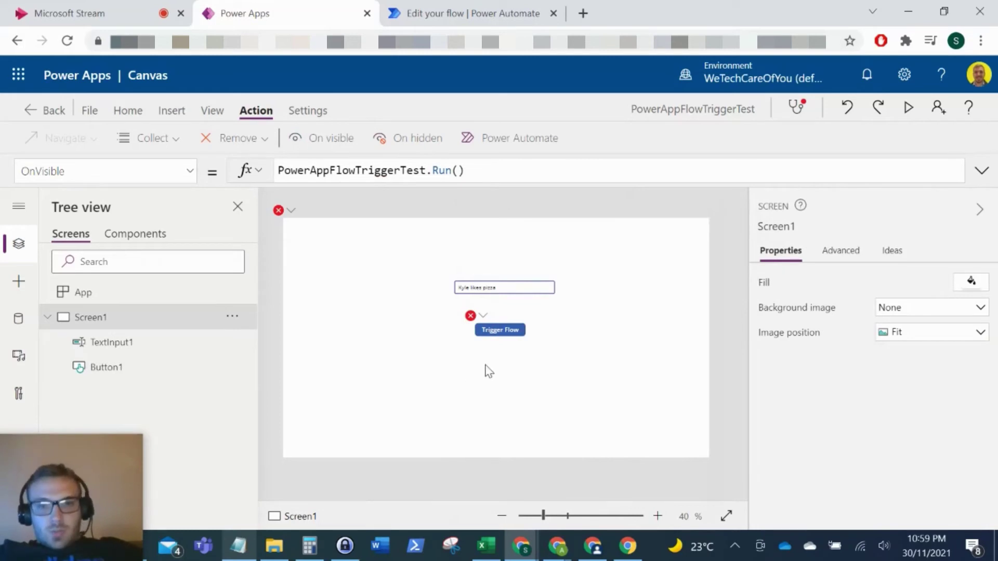
Step: Set the Trigger Flow button's OnSelect formula to PowerAppFlowTriggerTest.Run(TextInput1.Text), so the text input's value is passed to the flow
left_click(511, 333)
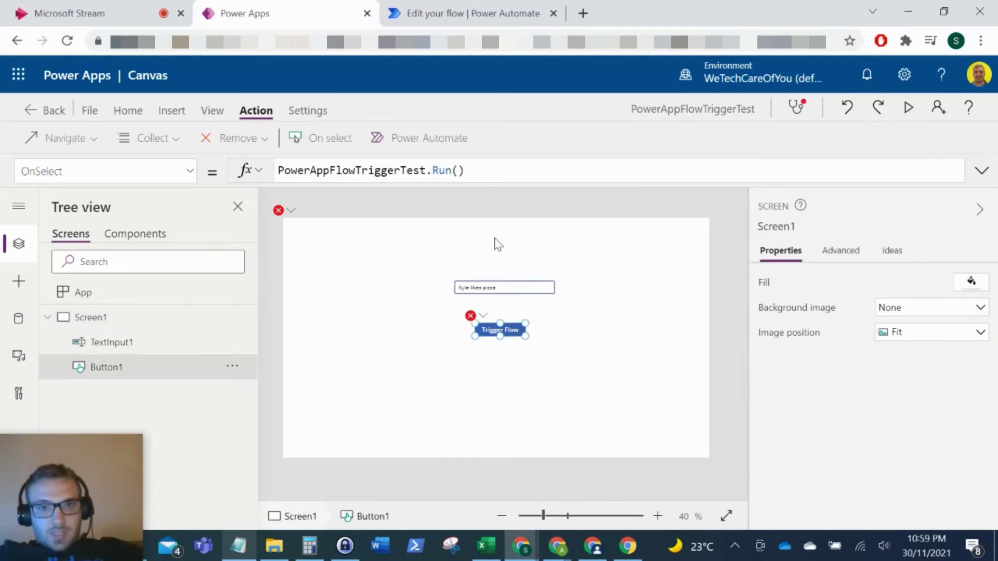
left_click(467, 174)
left_click(456, 170)
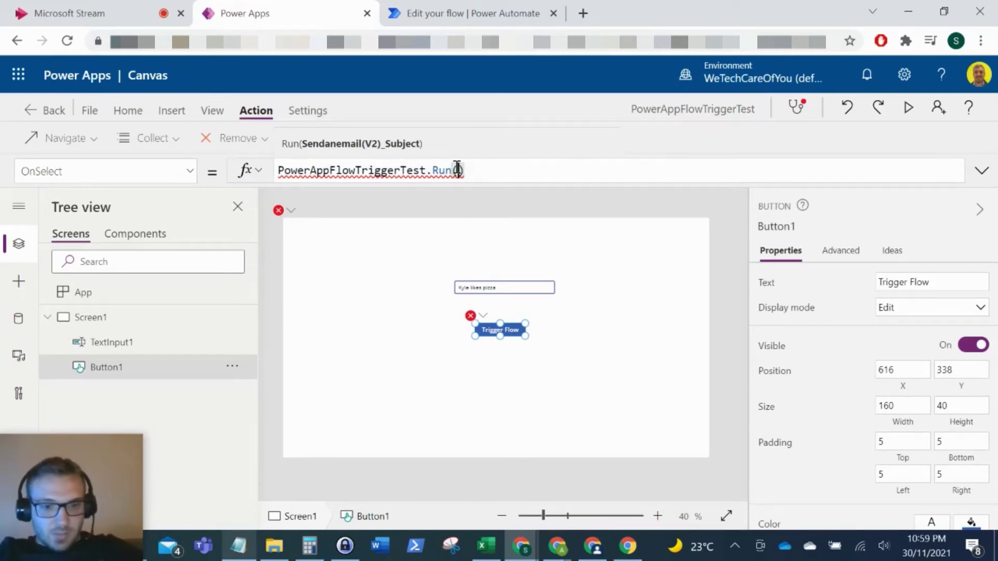
type("Text")
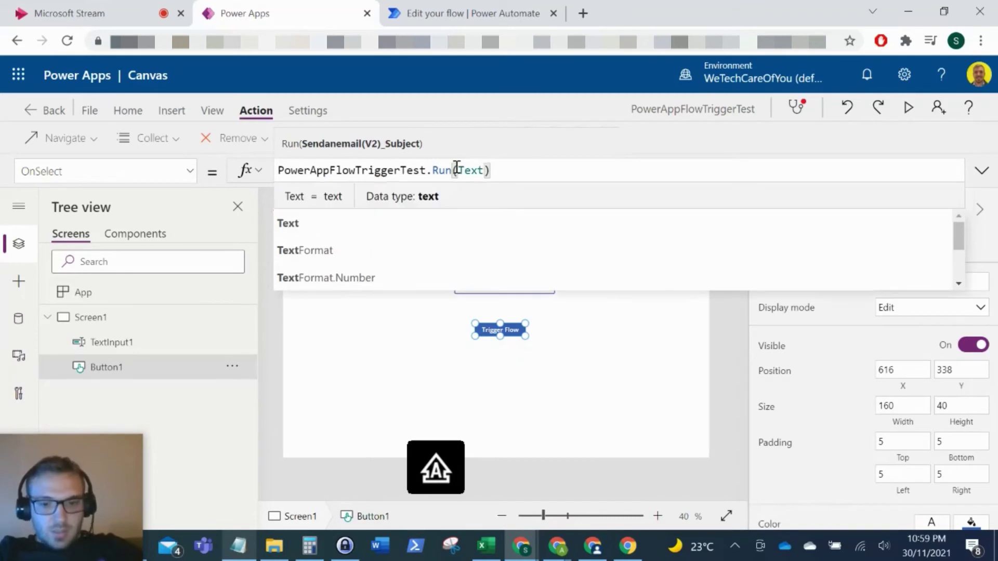
type("Input1")
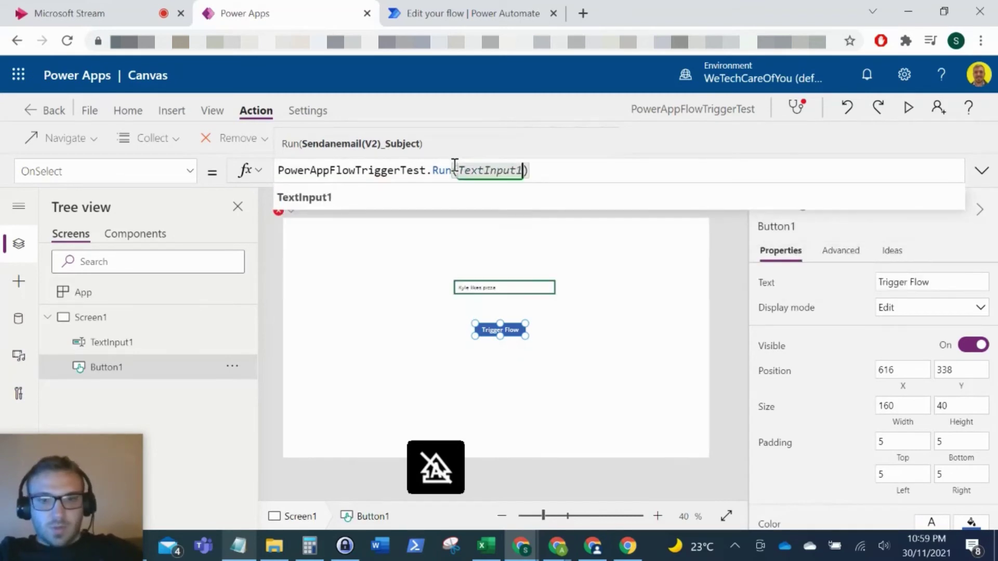
type(".")
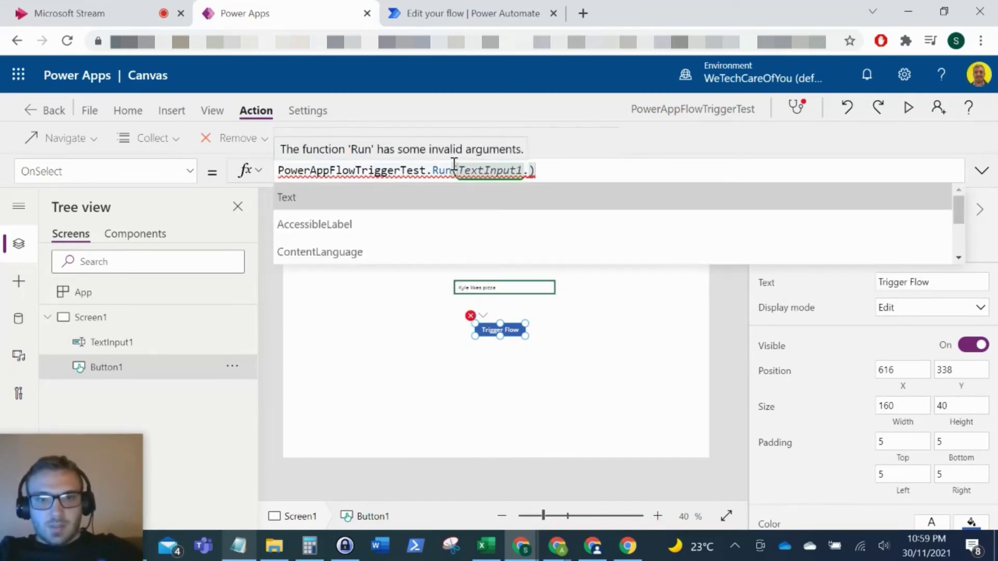
key("Tab")
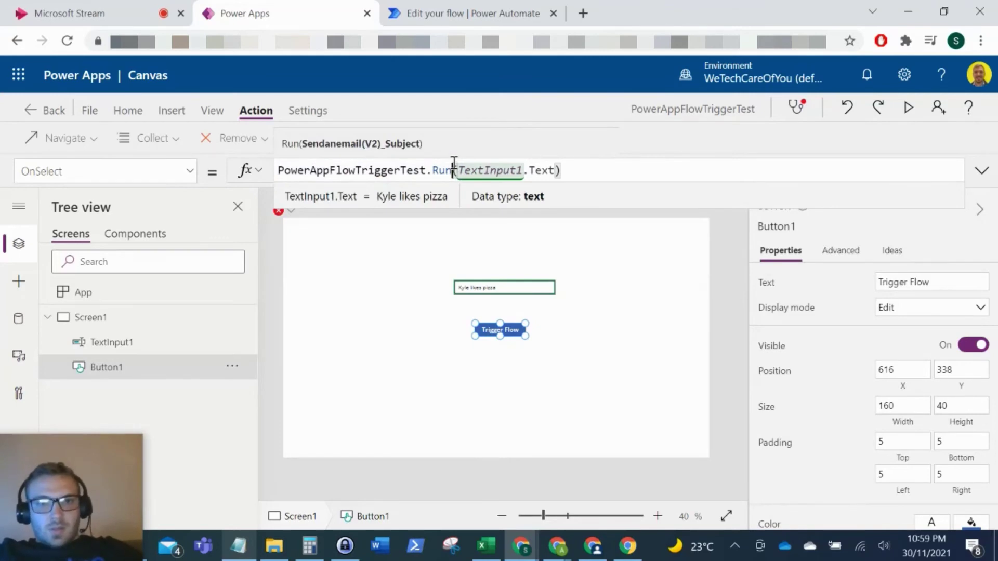
left_click(454, 165)
left_click_drag(458, 170, 550, 170)
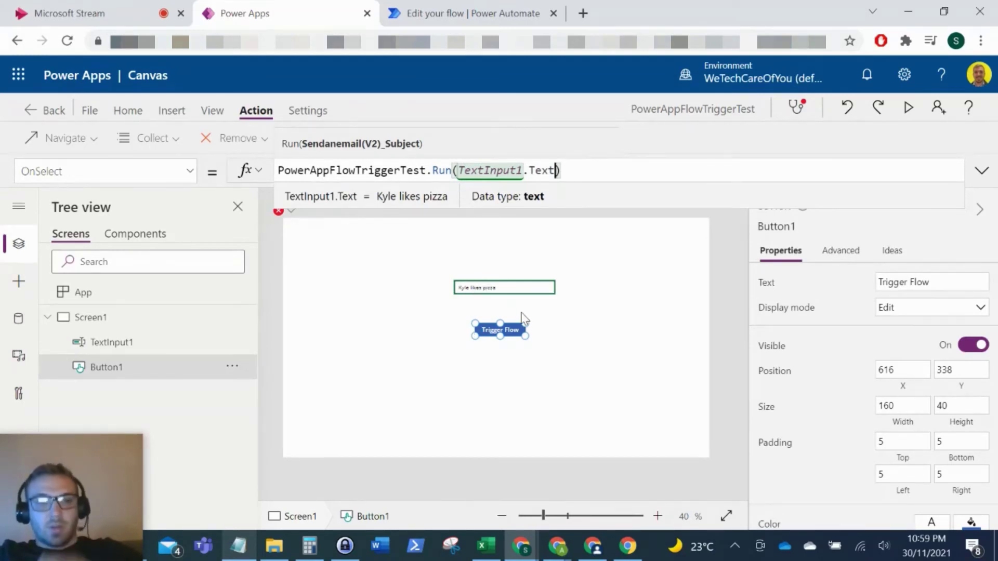
left_click(593, 329)
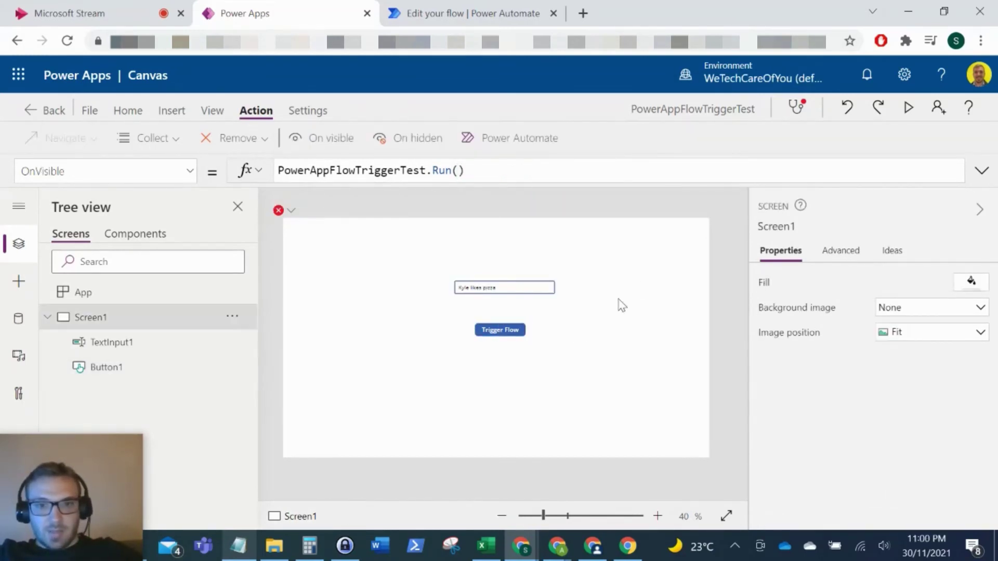
Step: Remove the stray PowerAppFlowTriggerTest.Run() formula from Screen1's OnVisible property, leaving it empty
left_click(291, 210)
left_click(289, 232)
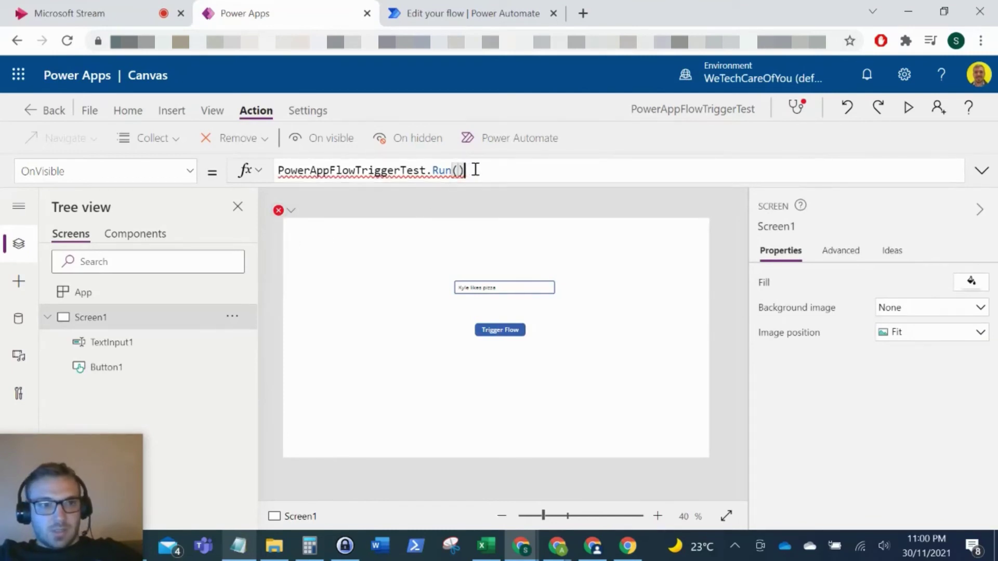
left_click_drag(491, 171, 279, 171)
type("PowerAppFlowTriggerTest.Run()")
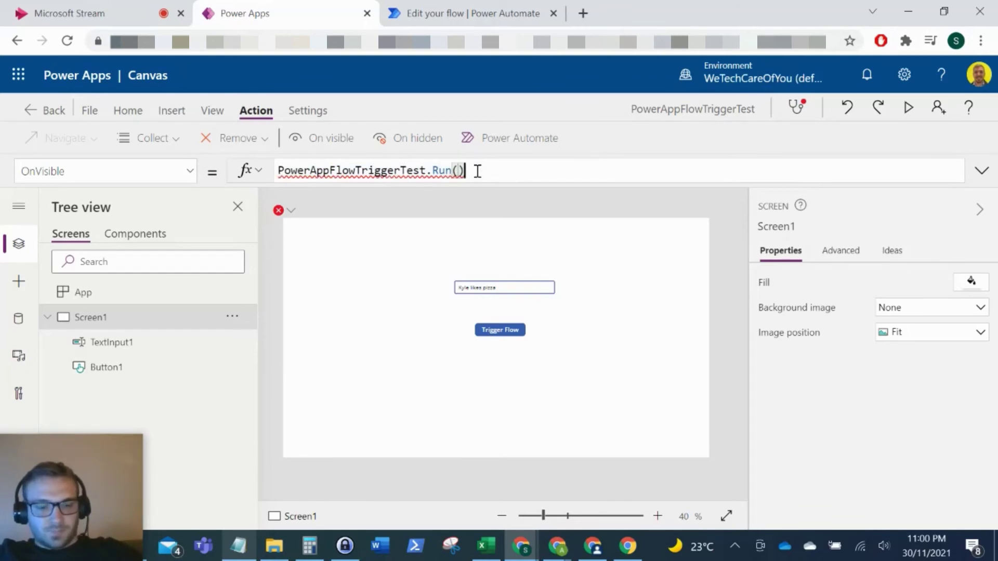
key("ctrl+a")
key("BackSpace")
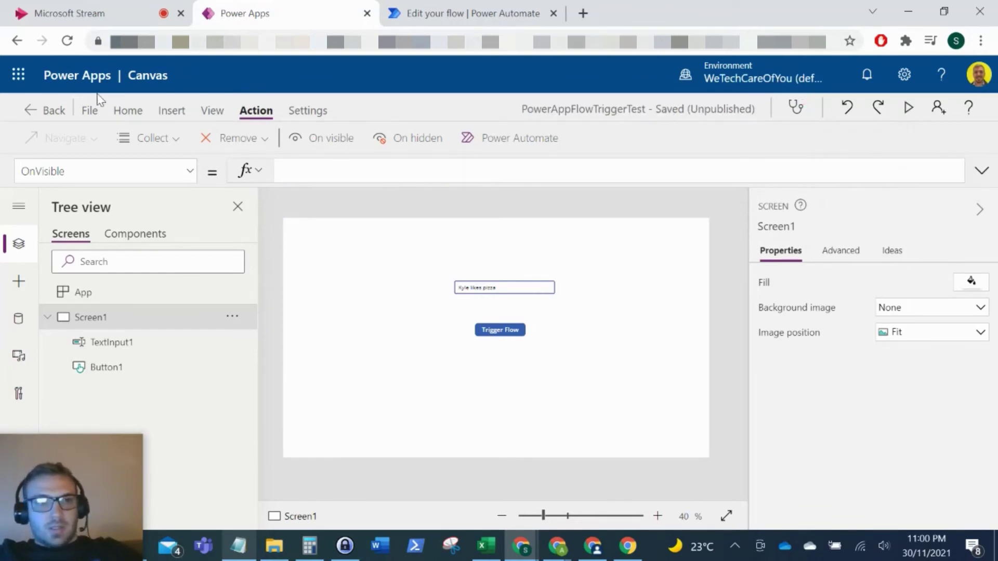
Step: Save the PowerAppFlowTriggerTest app and return to the canvas editor
left_click(89, 109)
left_click(208, 320)
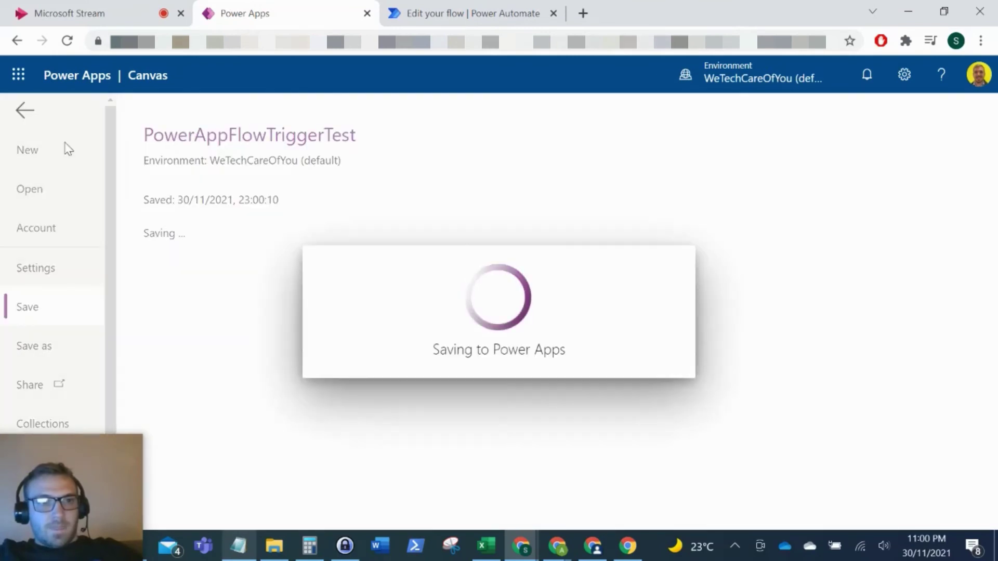
left_click(25, 110)
Step: Preview the app and run the flow with the Trigger Flow button, looking briefly at the flow in Power Automate between attempts
left_click(916, 111)
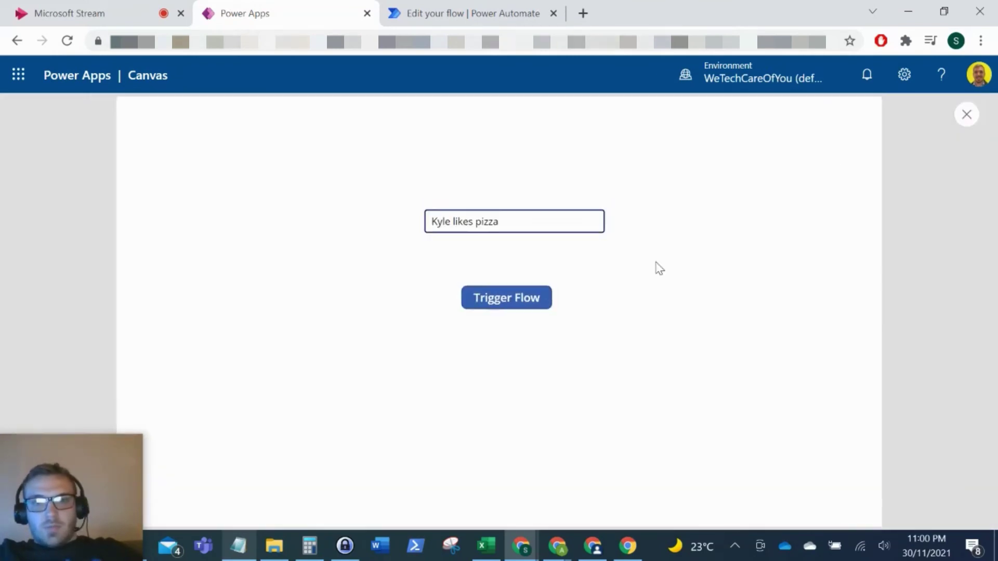
left_click(520, 302)
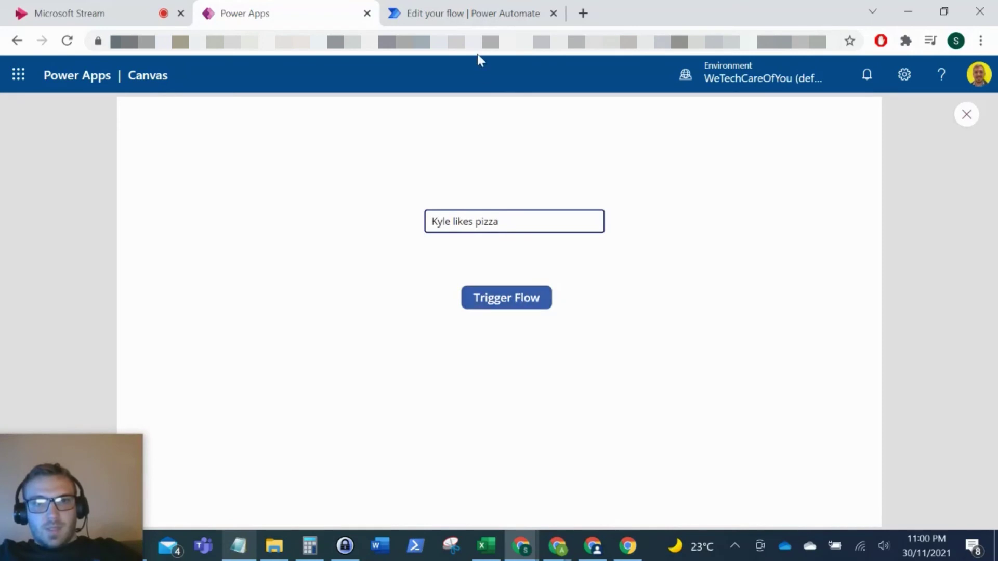
left_click(470, 13)
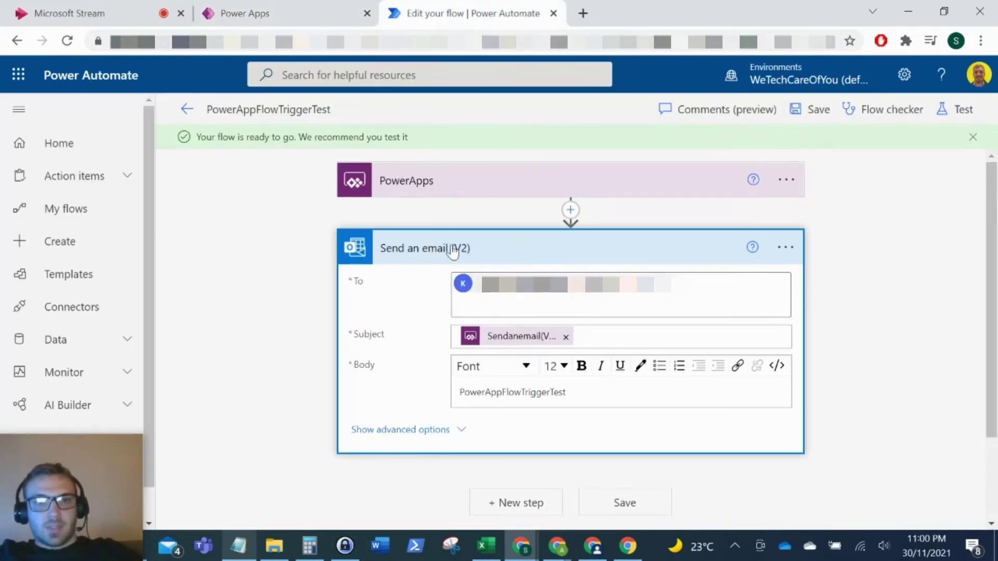
left_click(290, 10)
left_click(533, 291)
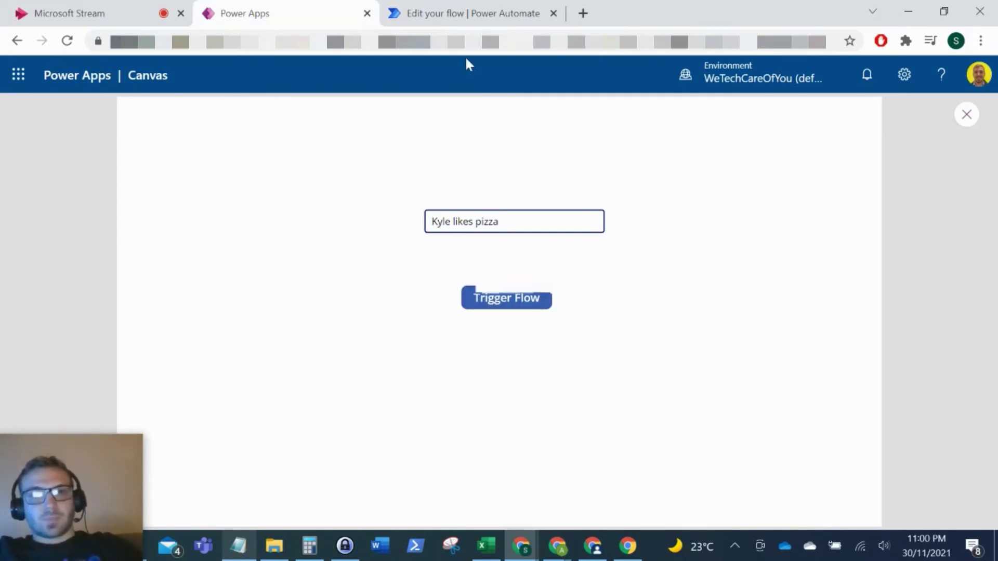
Step: Switch to Power Automate and open the PowerAppFlowTriggerTest flow's details page to check its 28-day run history
left_click(468, 13)
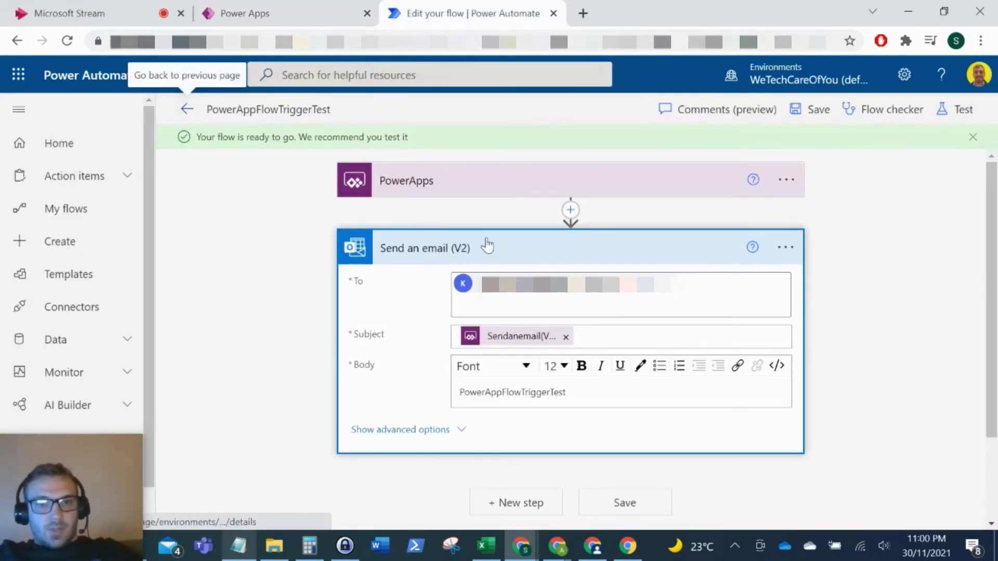
scroll(431, 287, "down", 2)
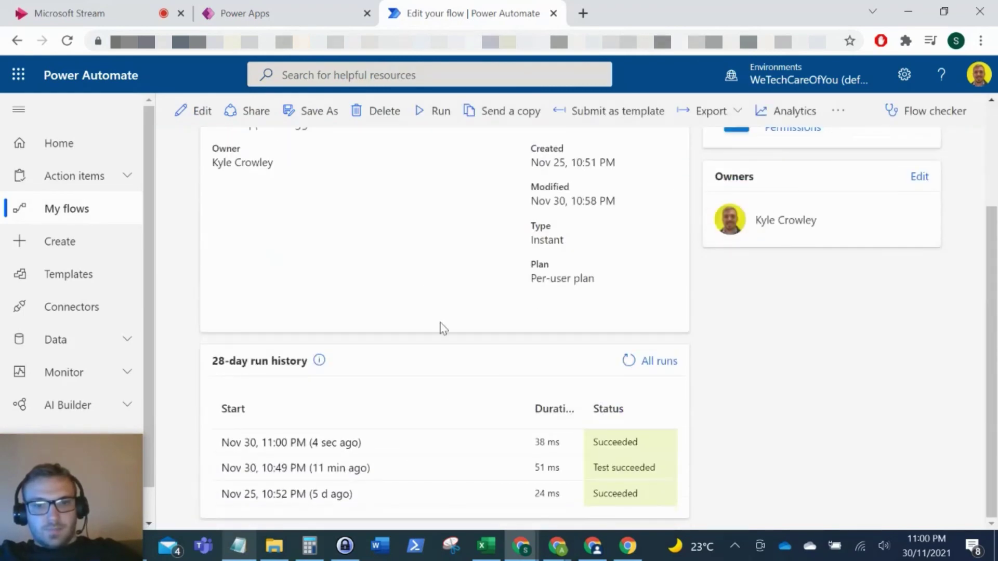